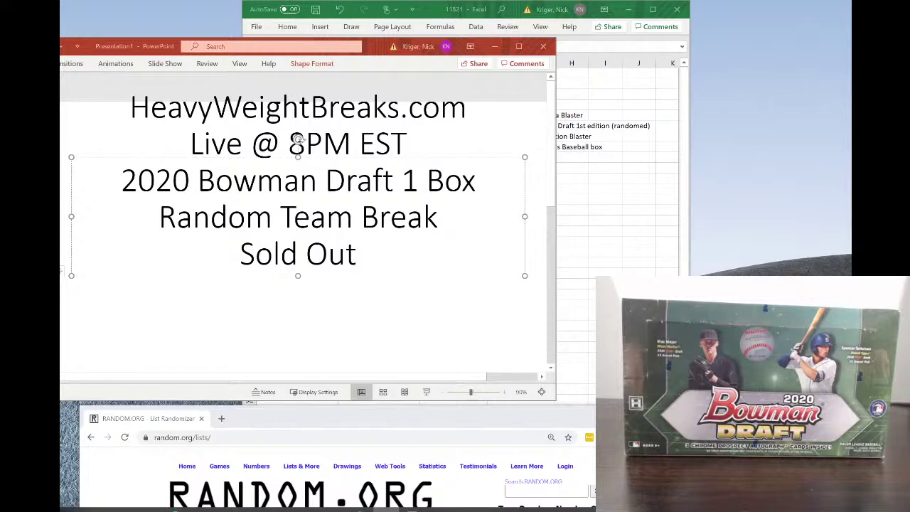
click(547, 46)
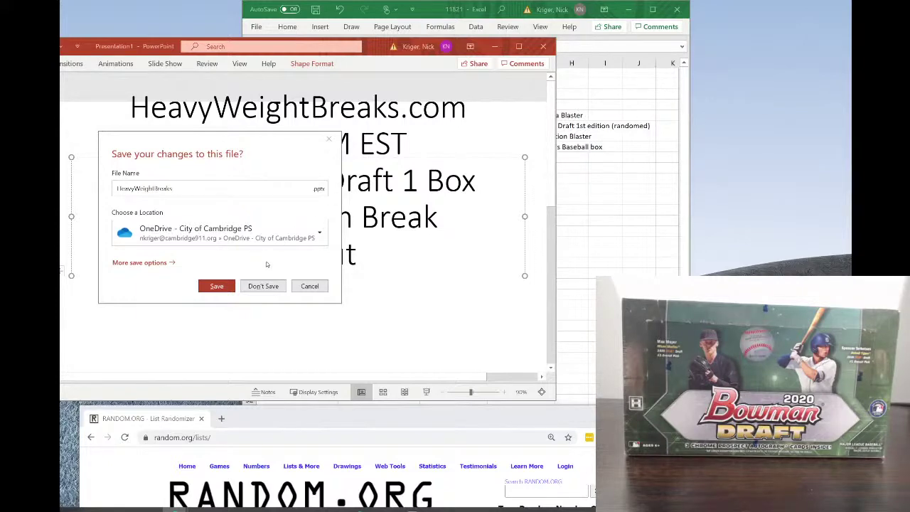
click(327, 277)
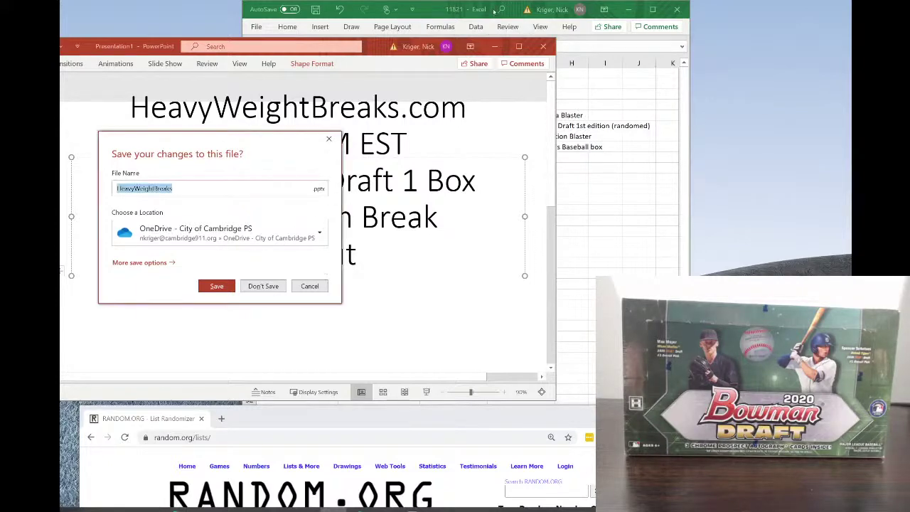
click(309, 286)
Minimize the presentation window and copy the participant names in C1:C30 of Sheet6
click(494, 46)
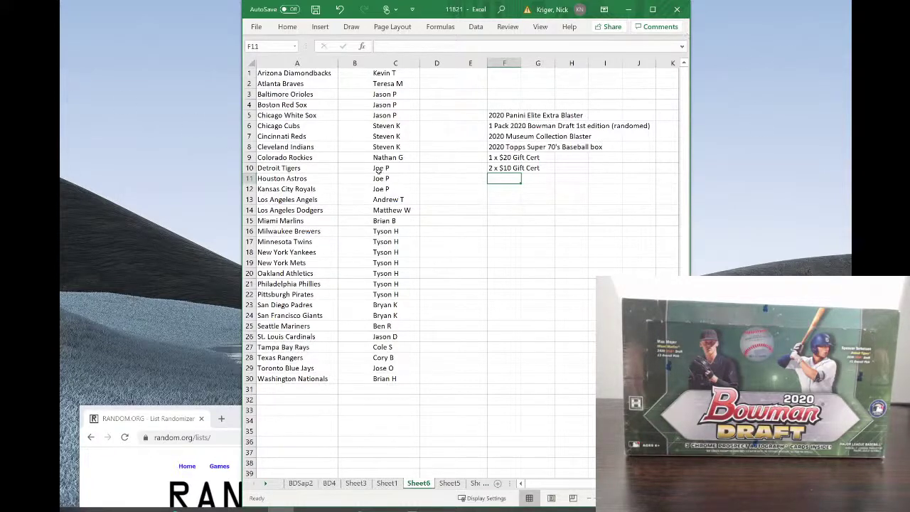
drag(386, 76, 388, 378)
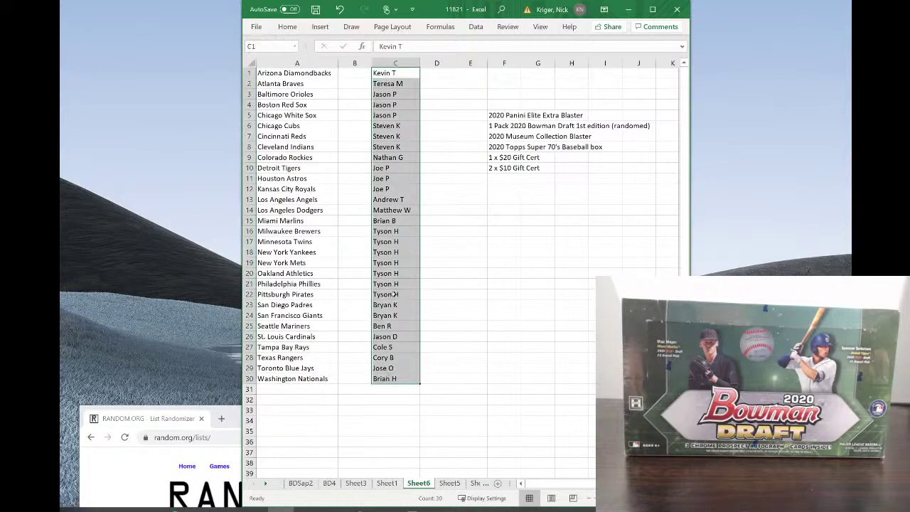
right_click(393, 293)
click(431, 227)
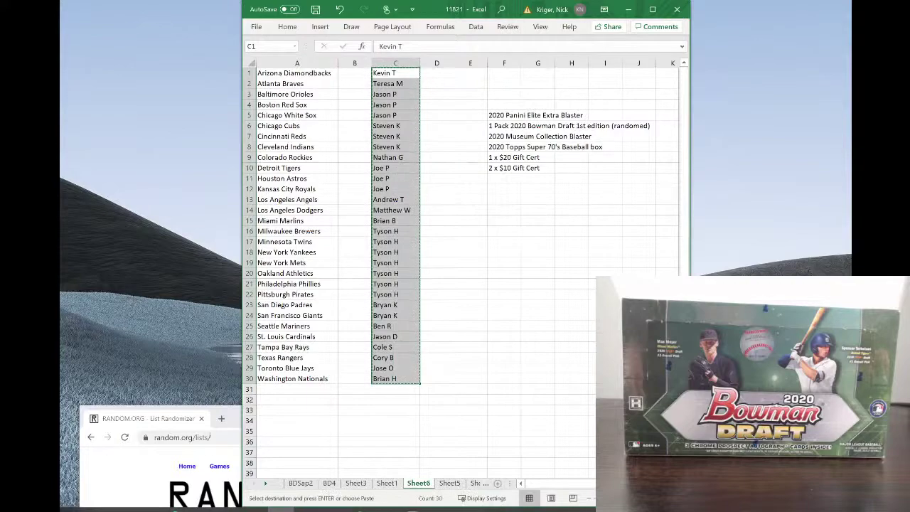
Switch to the RANDOM.ORG List Randomizer in the browser, paste the copied participant names as list items and check them
key(alt+Tab)
drag(399, 410, 396, 34)
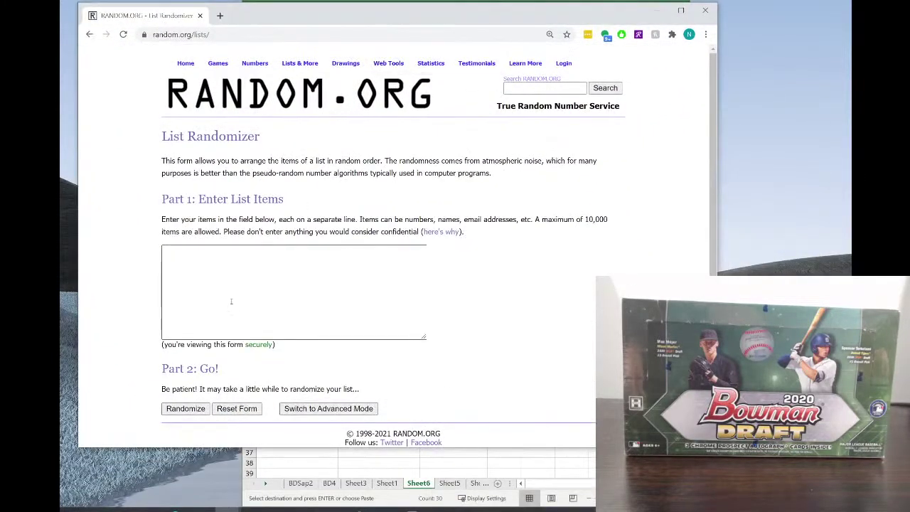
click(214, 283)
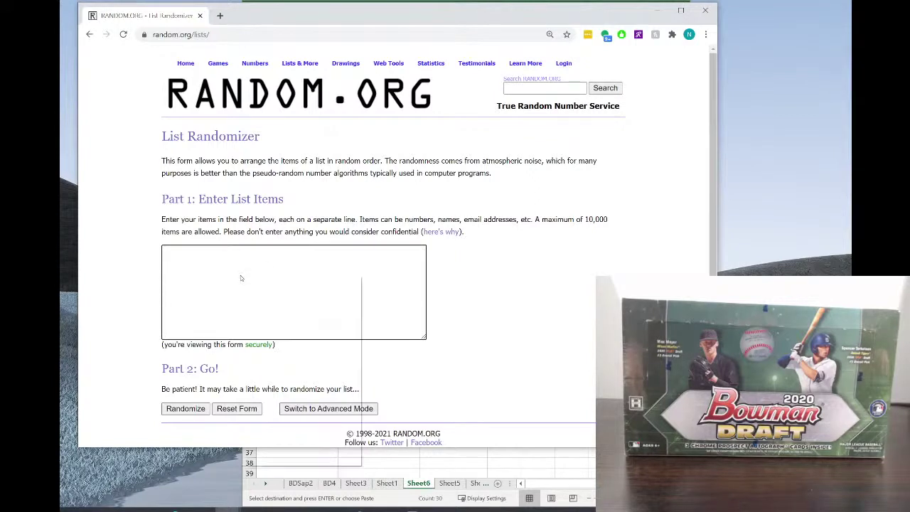
right_click(241, 278)
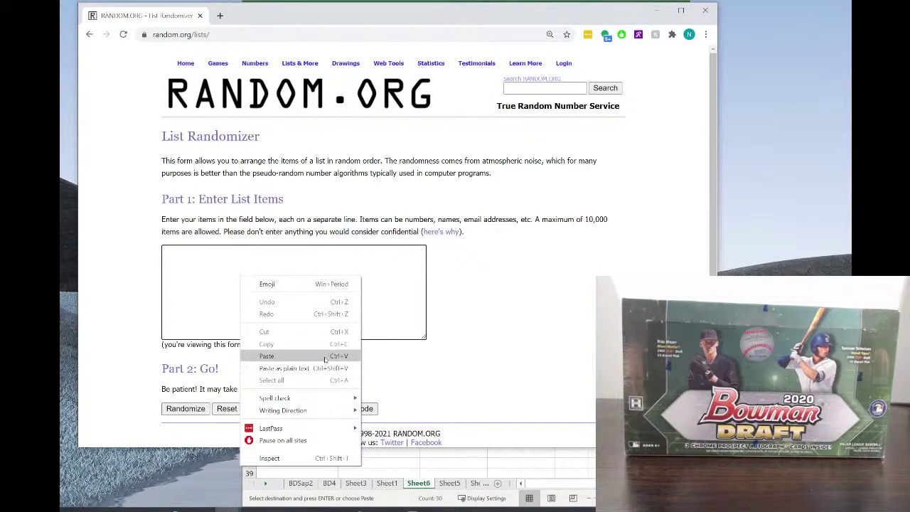
click(268, 356)
scroll(287, 279, up, 5)
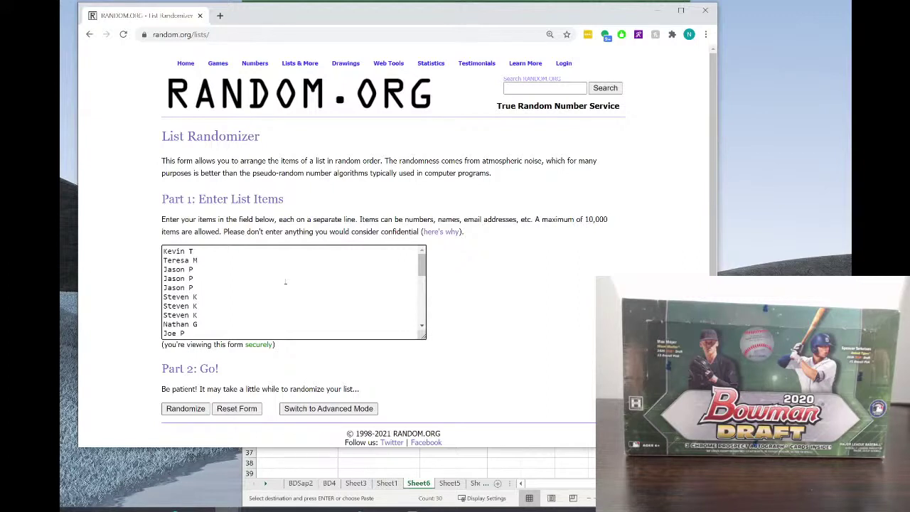
scroll(226, 303, down, 1)
scroll(226, 303, up, 1)
scroll(234, 317, down, 3)
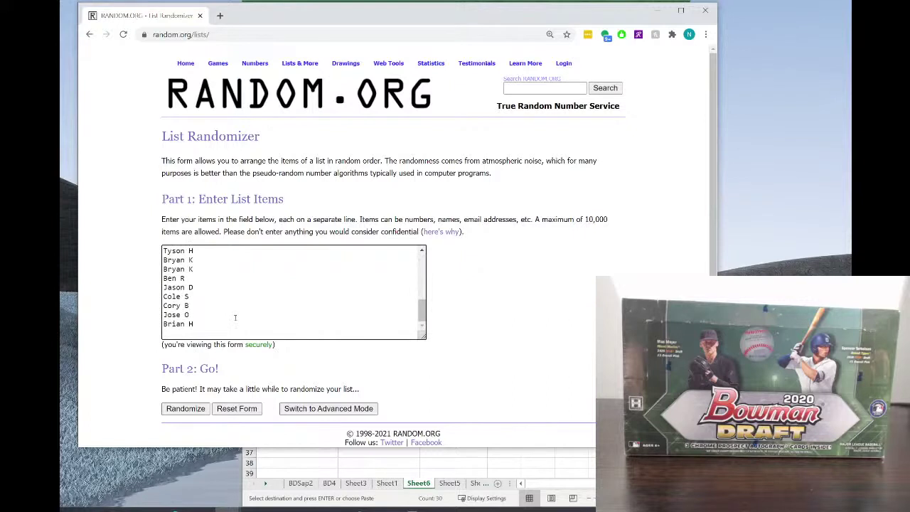
Randomize the list of participant names six times in total
click(175, 410)
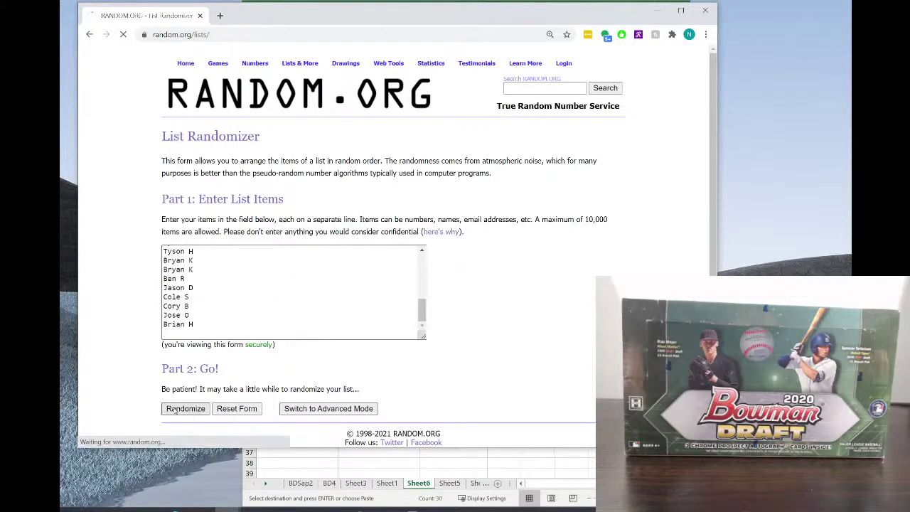
scroll(175, 384, down, 2)
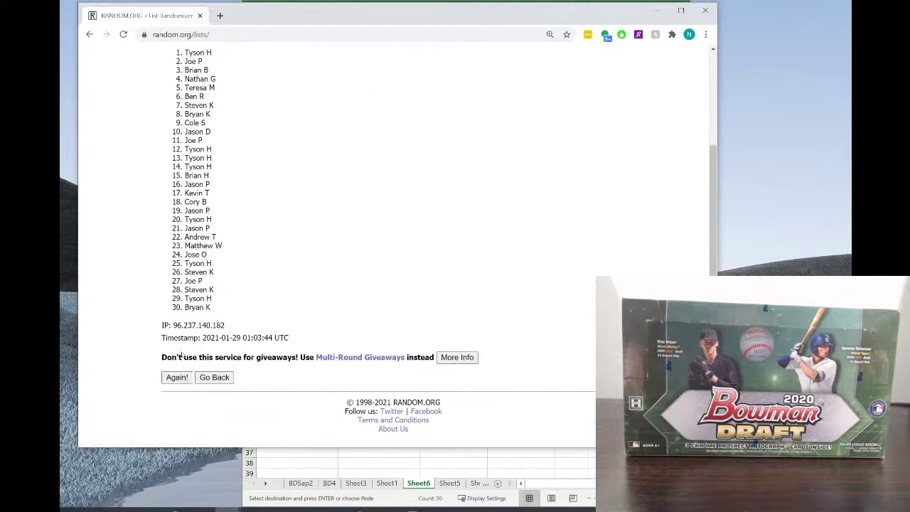
click(177, 378)
scroll(201, 294, down, 2)
click(178, 378)
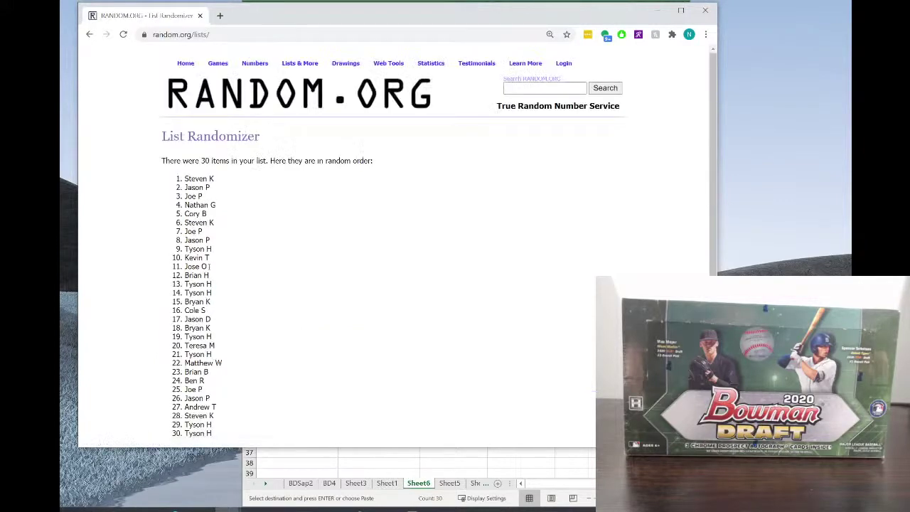
scroll(208, 266, down, 2)
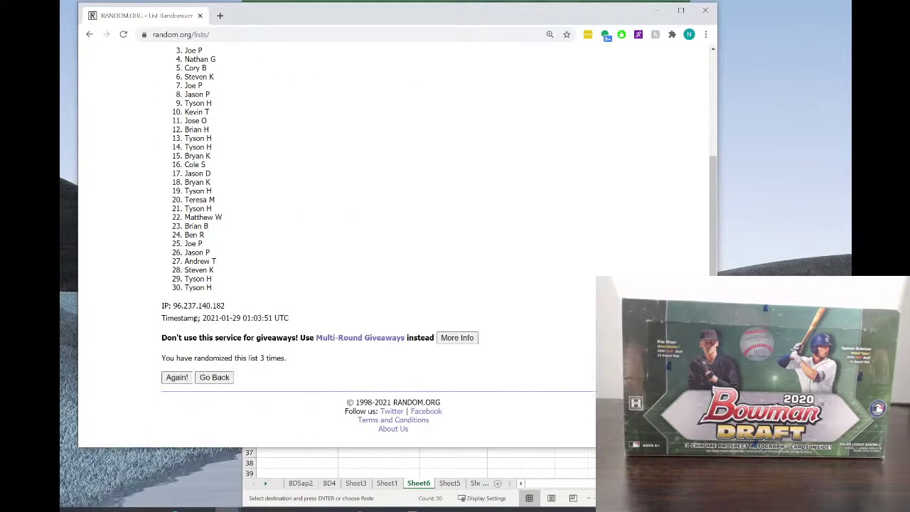
click(177, 378)
scroll(205, 264, down, 3)
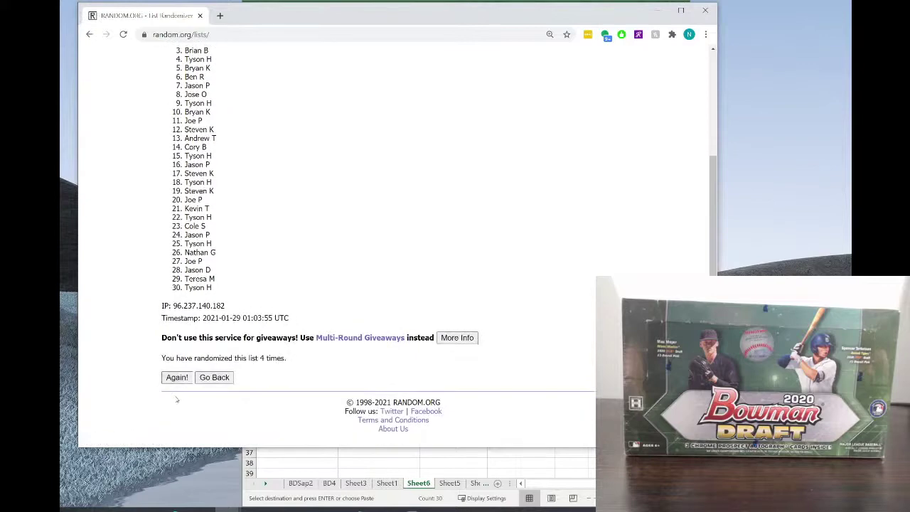
click(177, 382)
scroll(217, 287, down, 3)
click(177, 378)
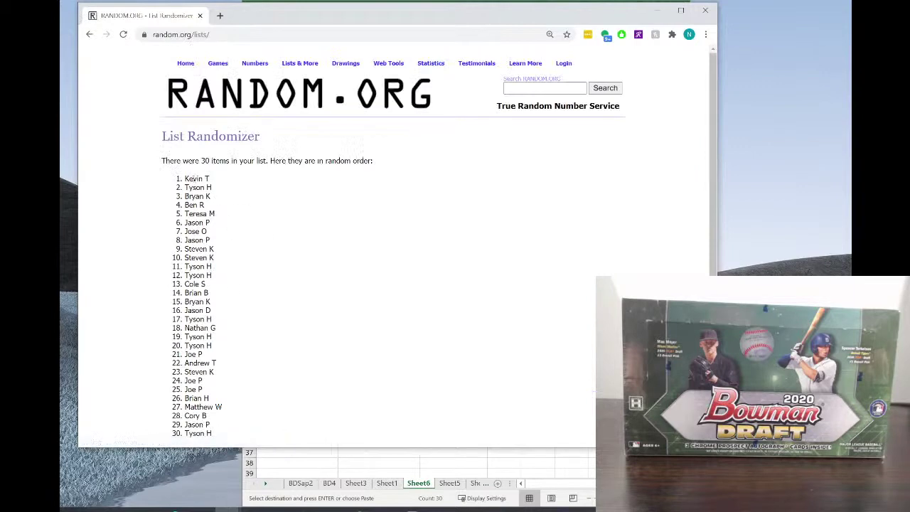
Copy all 30 names of the final randomized list, from the first entry to the last
scroll(257, 238, down, 3)
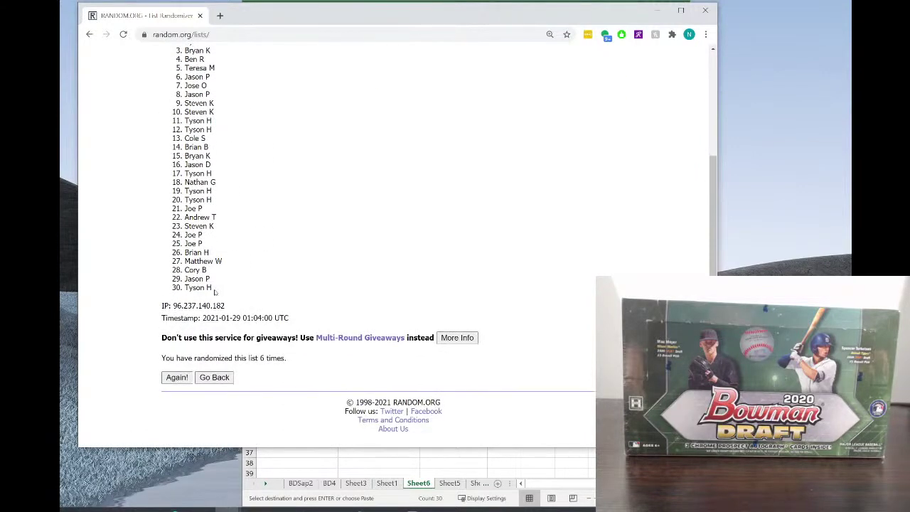
drag(221, 306, 177, 114)
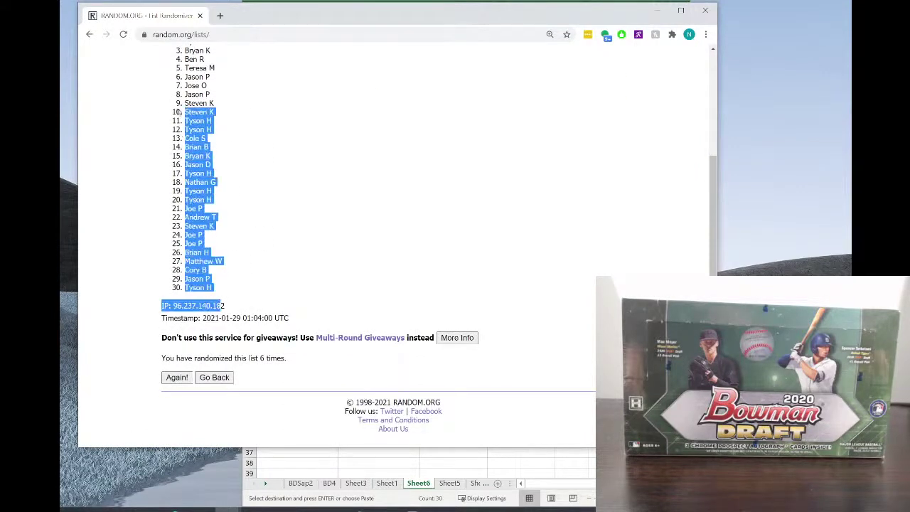
click(206, 287)
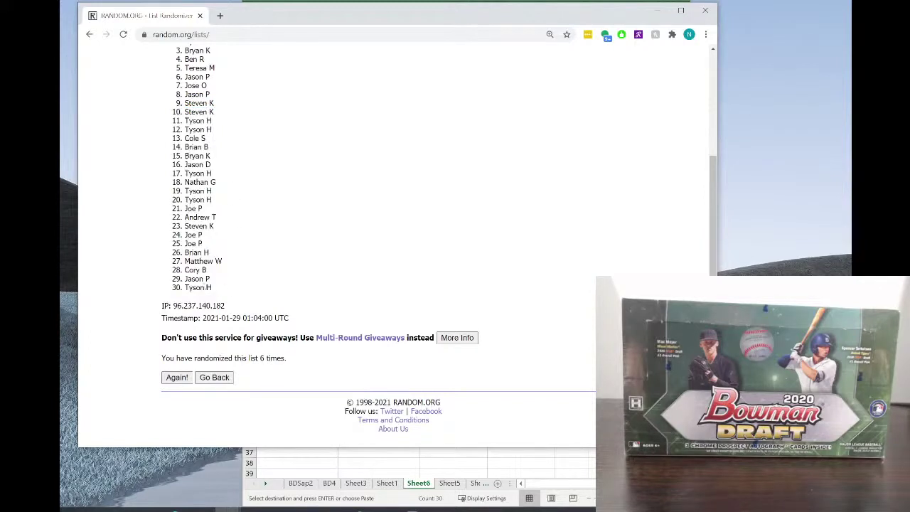
drag(212, 288, 183, 179)
right_click(200, 198)
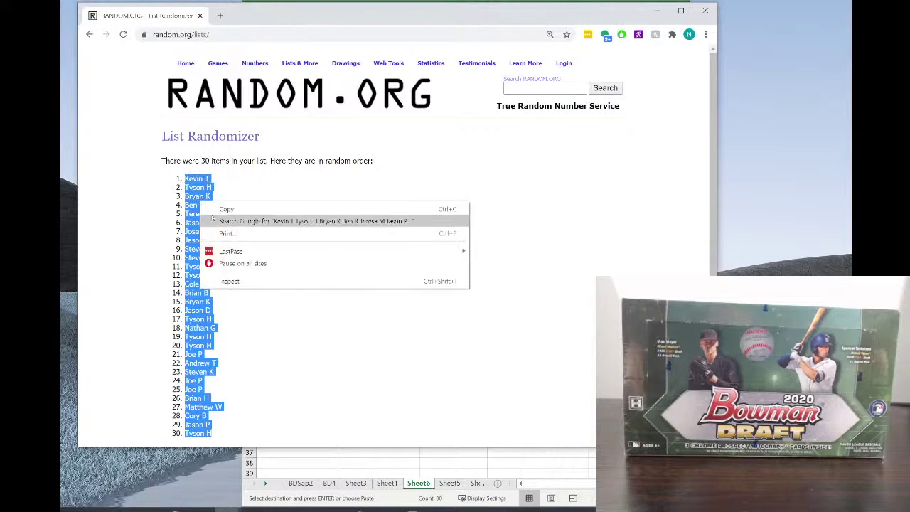
click(214, 206)
Switch back to the Excel workbook and insert an empty column before the team names on Sheet6
click(312, 463)
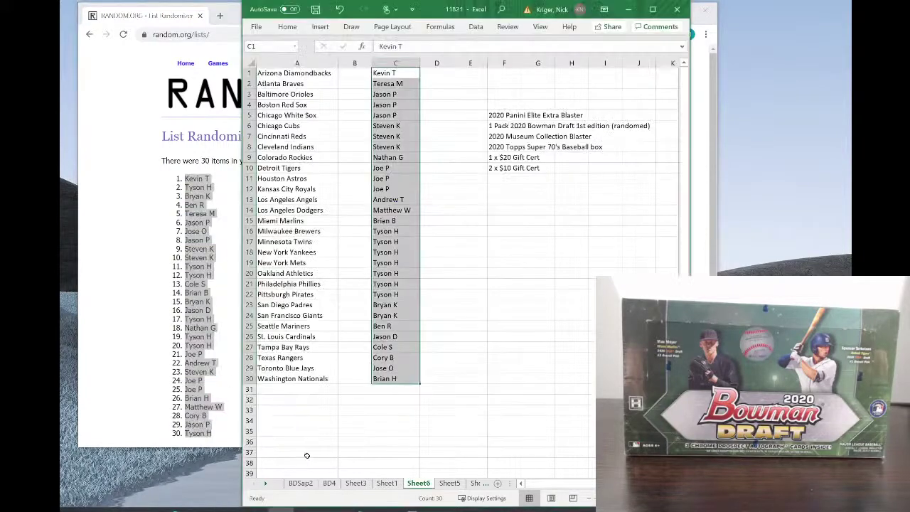
click(275, 62)
right_click(274, 63)
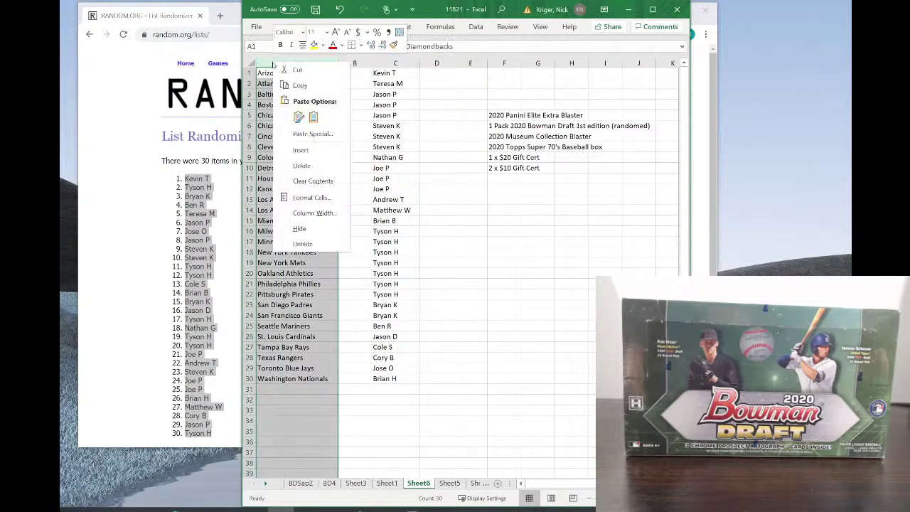
click(300, 159)
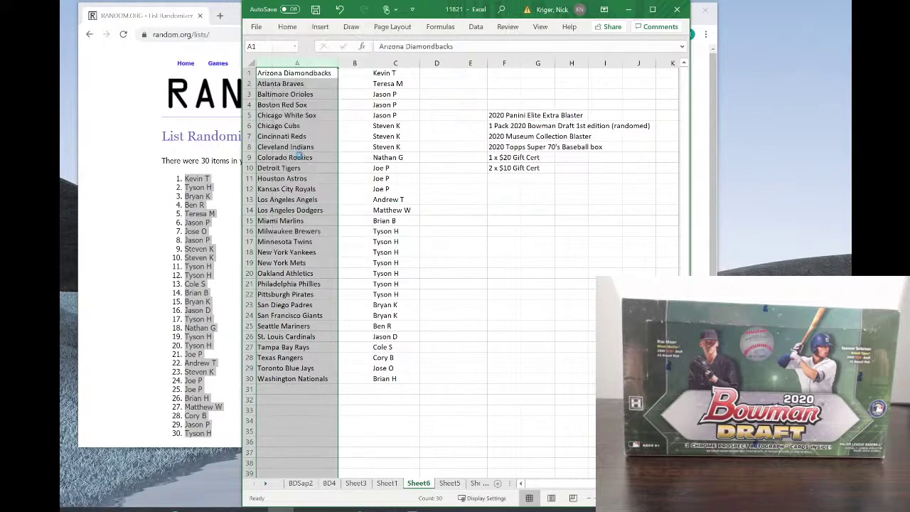
Paste the randomized names into column A starting at A1 and widen the column to fit them
click(273, 72)
right_click(277, 71)
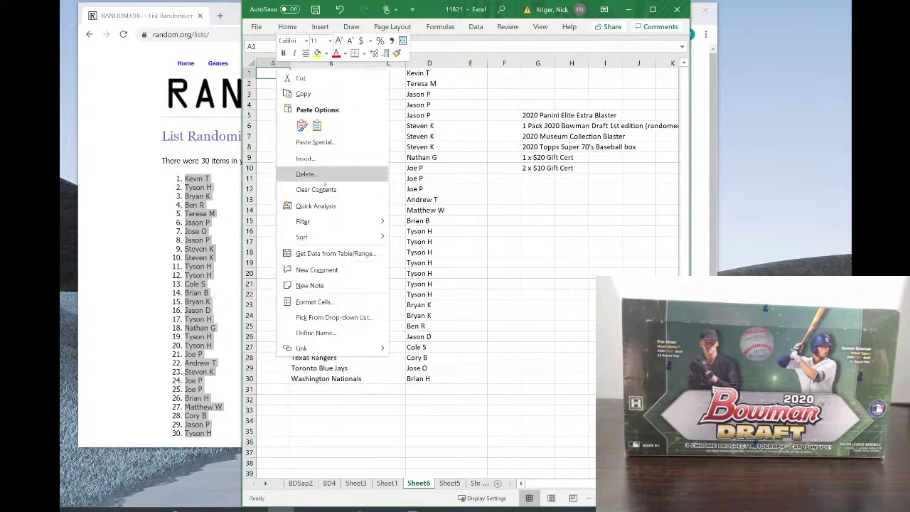
click(315, 126)
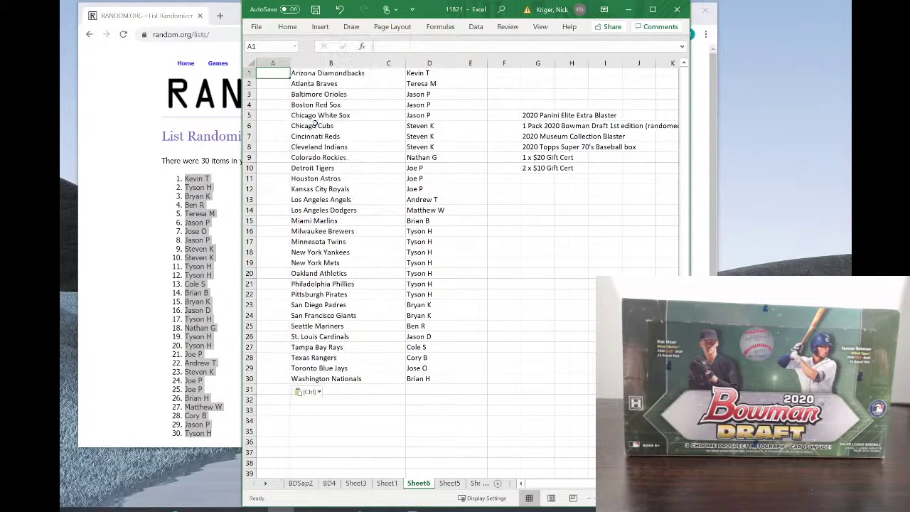
drag(289, 60, 320, 66)
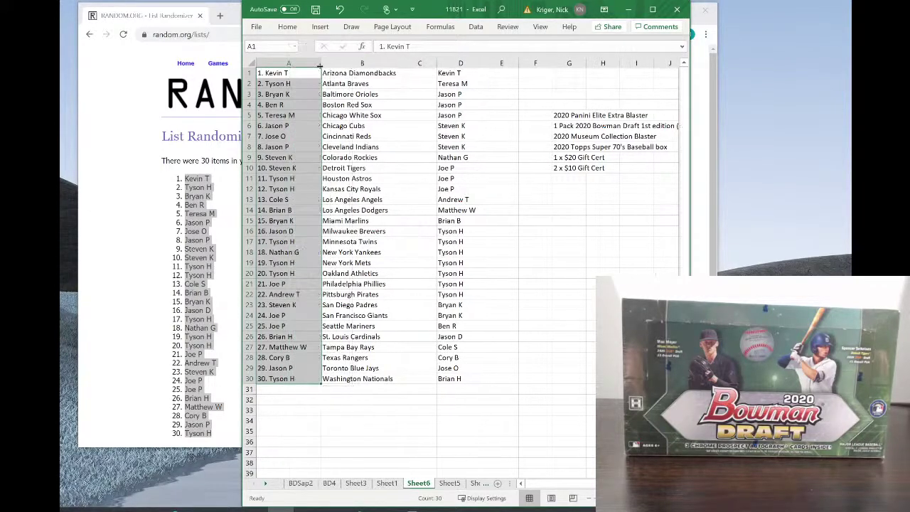
click(312, 64)
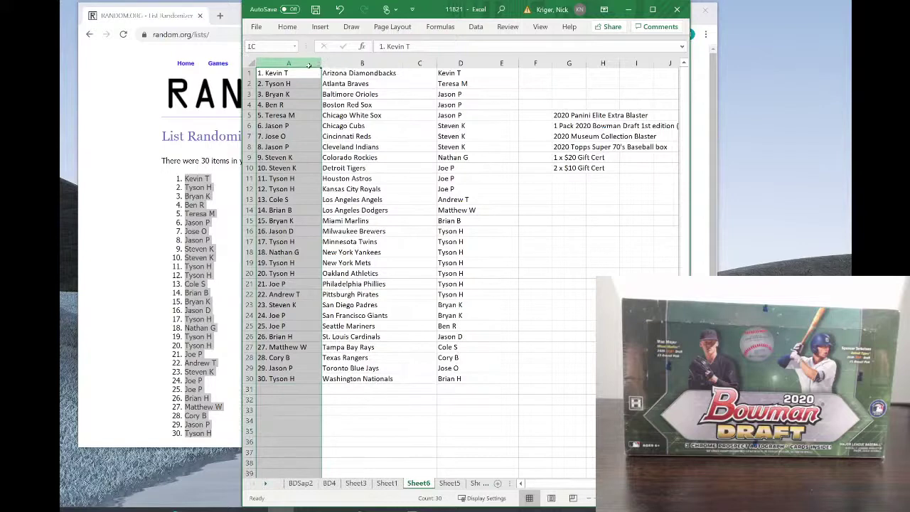
Delete column D with the original, unrandomized participant names
click(448, 62)
right_click(448, 63)
click(491, 168)
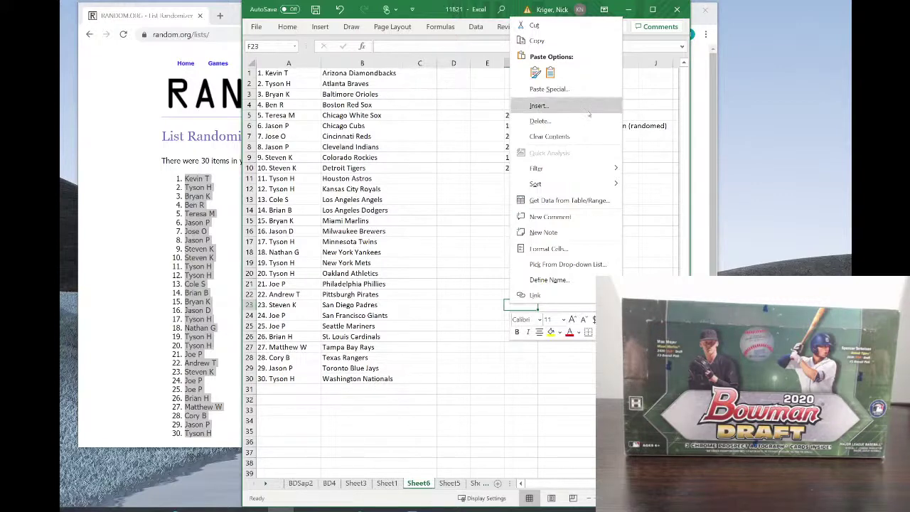
Copy the six prize entries in F5:F10, from 2020 Panini Elite Extra Blaster to 2 x $10 Gift Cert
key(Escape)
drag(523, 115, 517, 166)
right_click(517, 166)
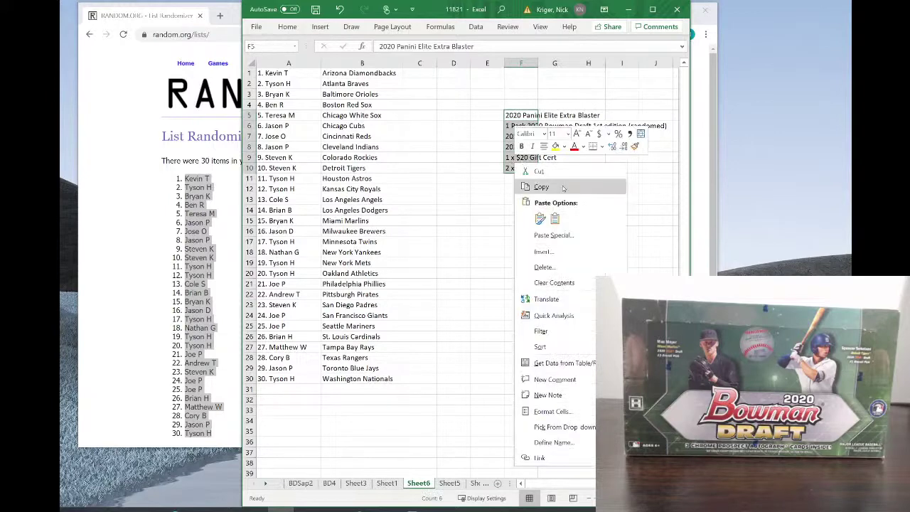
click(540, 185)
Switch to RANDOM.ORG in the browser, open a blank List Randomizer form and paste the copied prizes as list items
click(154, 137)
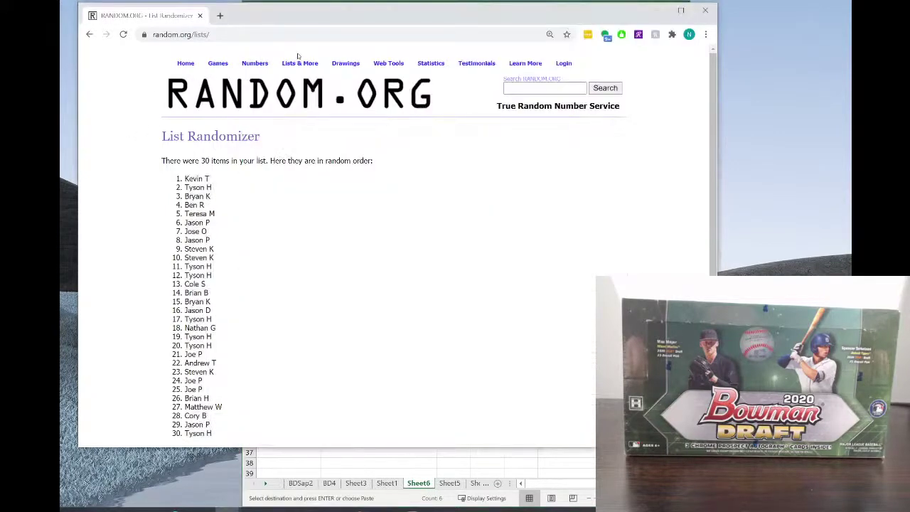
mouse_move(297, 63)
click(302, 81)
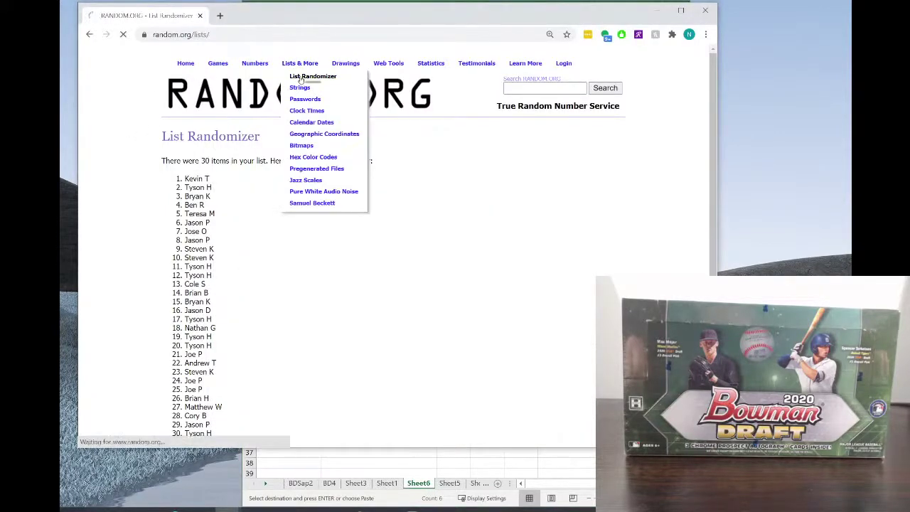
right_click(208, 266)
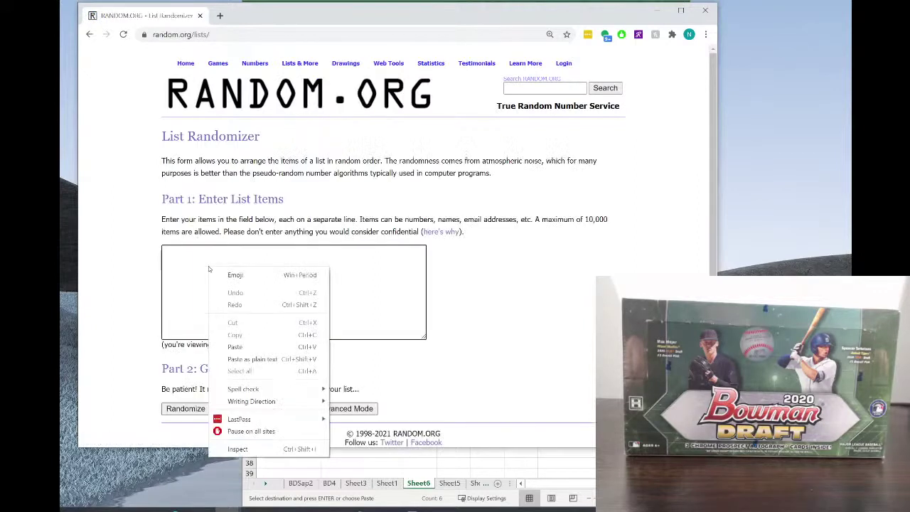
click(235, 344)
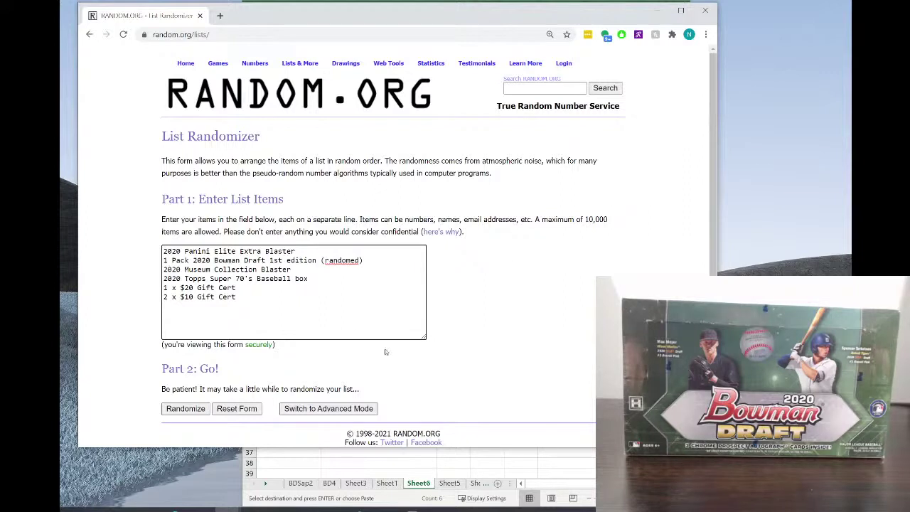
Randomize the prize list six times in total and highlight the first item of the final order
click(186, 409)
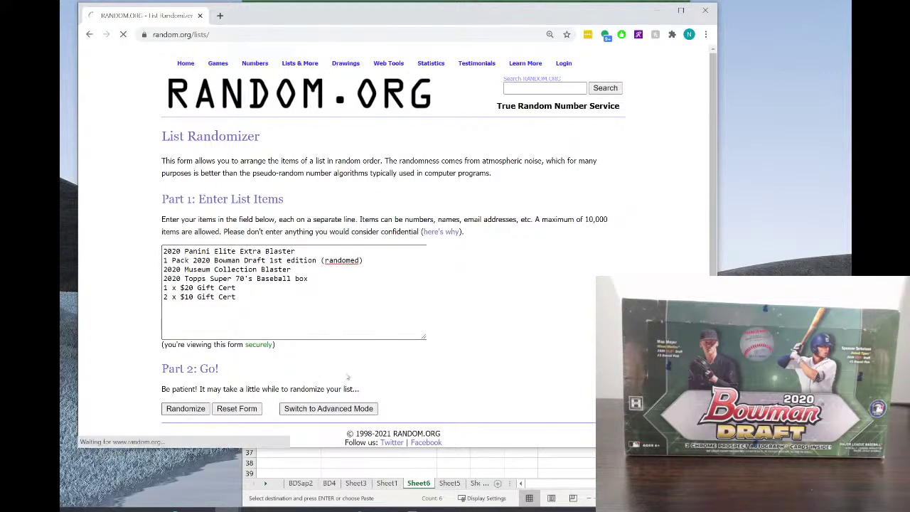
click(181, 293)
click(179, 315)
click(177, 315)
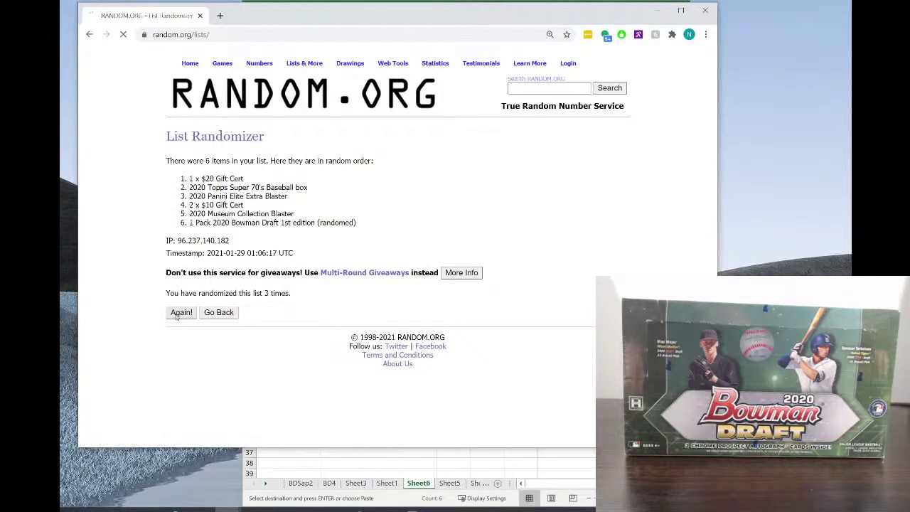
click(177, 315)
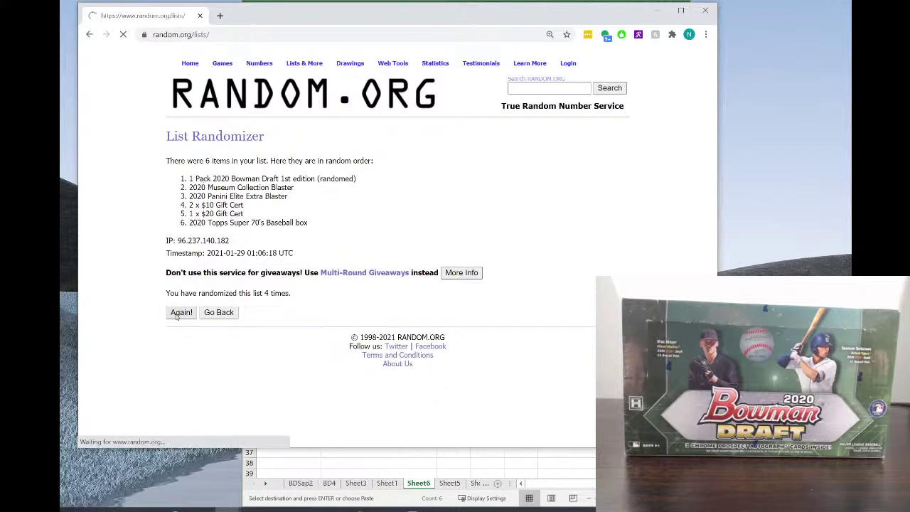
click(177, 315)
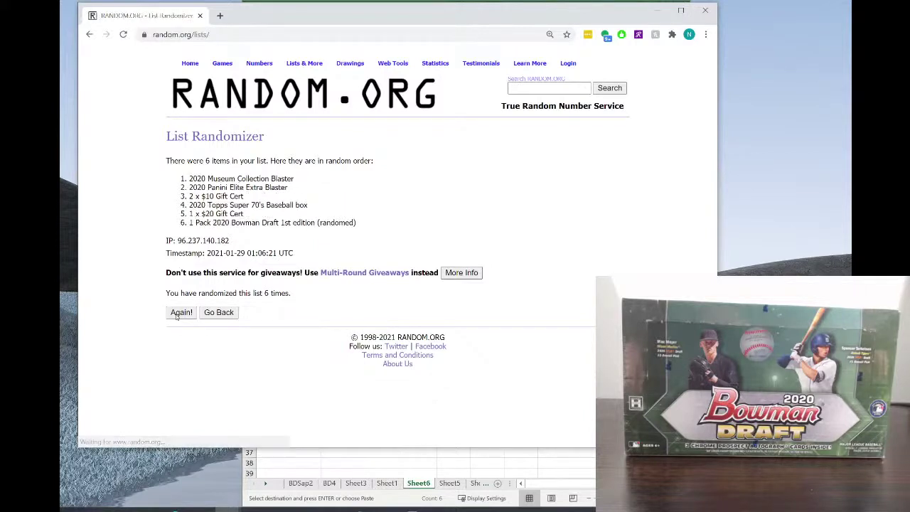
drag(304, 183, 189, 174)
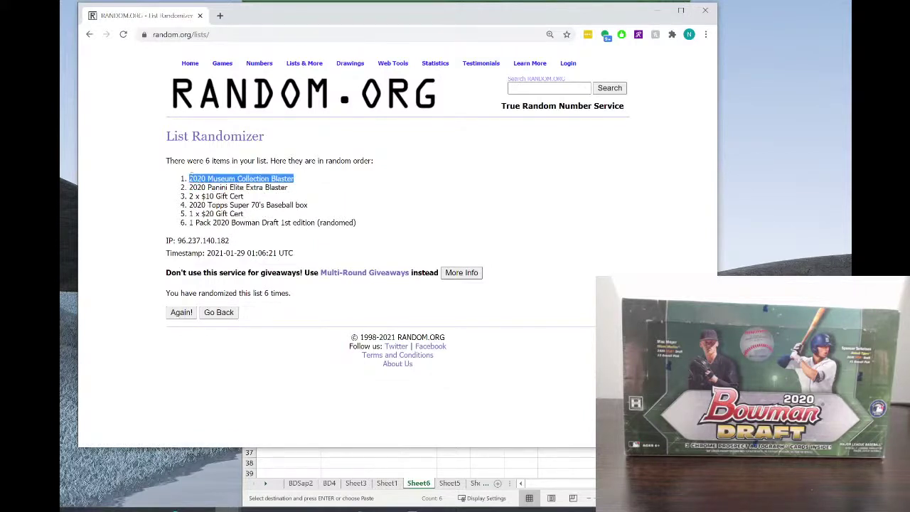
Switch to Excel and make the winning prize in F7, 2020 Museum Collection Blaster, bold
click(336, 457)
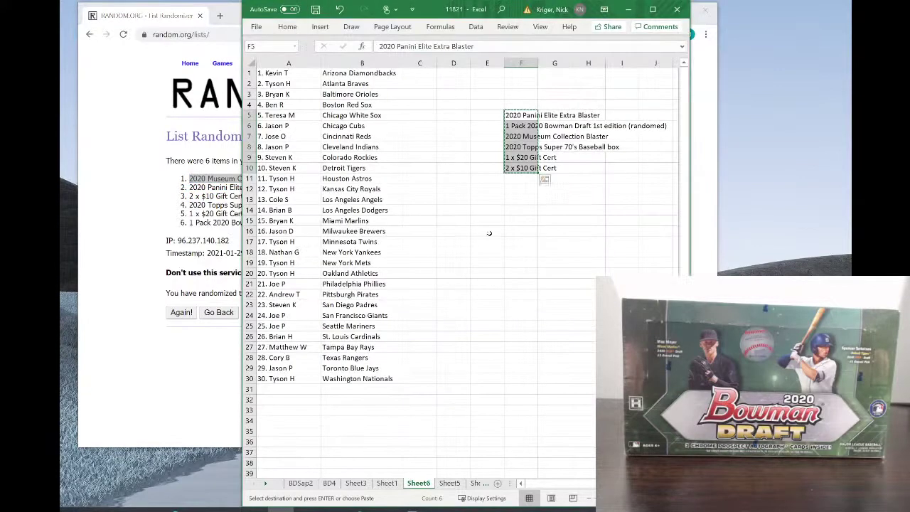
click(558, 147)
click(509, 136)
right_click(508, 136)
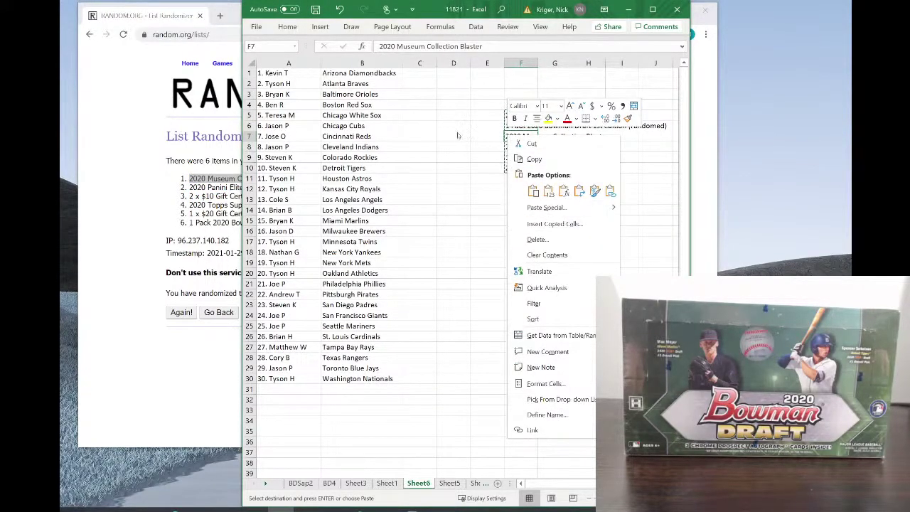
key(Escape)
click(507, 146)
click(508, 139)
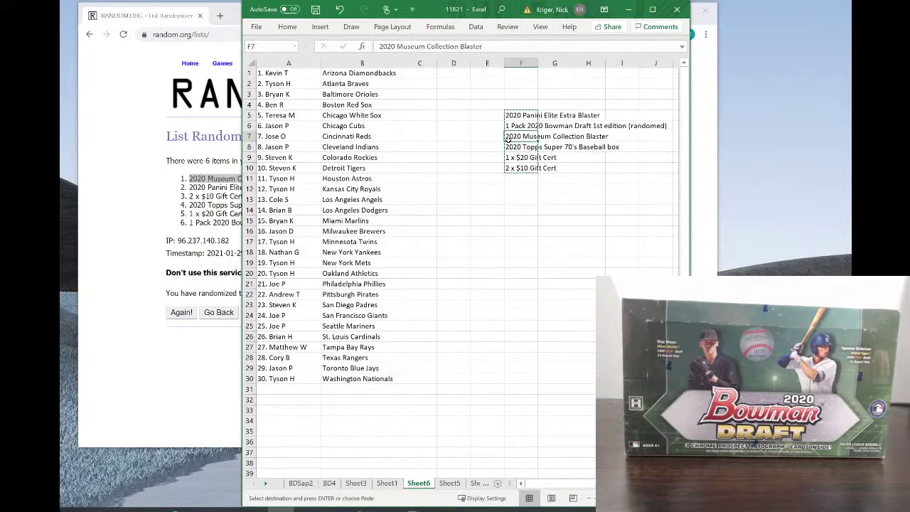
key(ctrl+b)
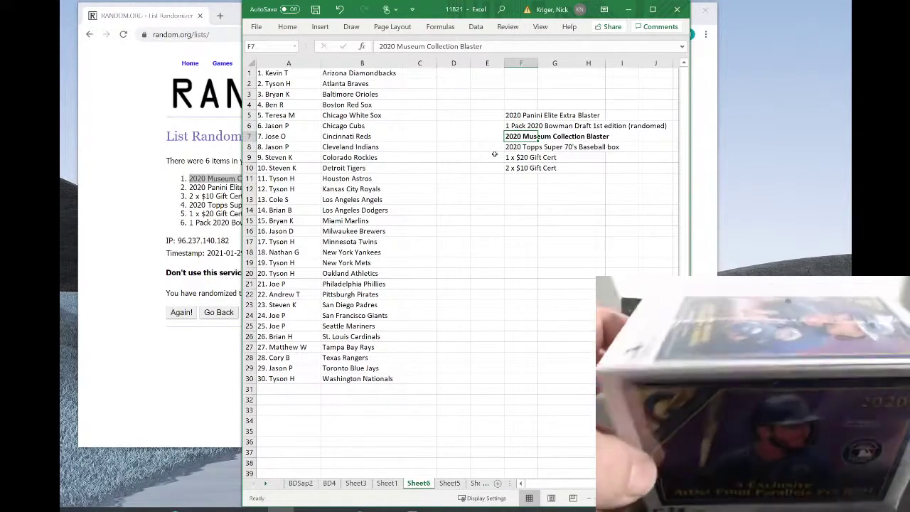
Replace "Museum Collection" in cell F7 with "gallery" so the prize reads 2020 gallery Blaster
click(535, 145)
click(532, 135)
double_click(512, 136)
drag(399, 46, 459, 47)
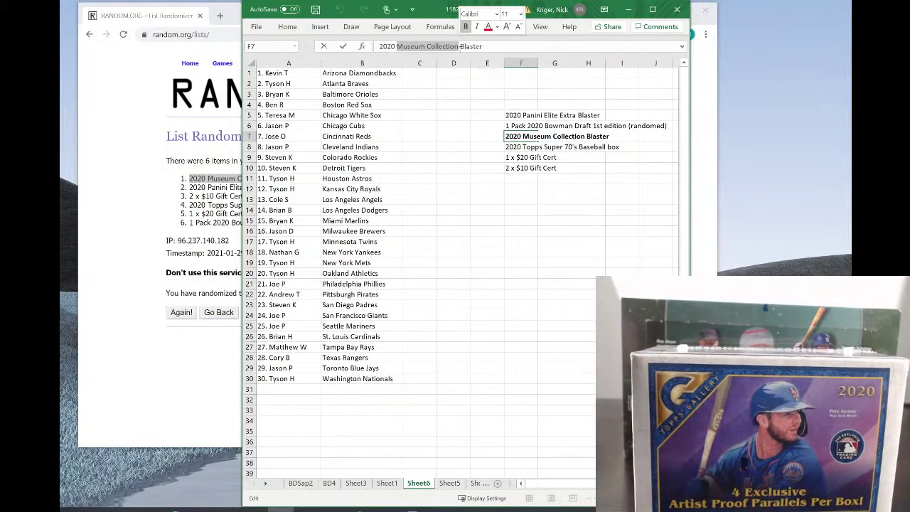
key(BackSpace)
text(gall)
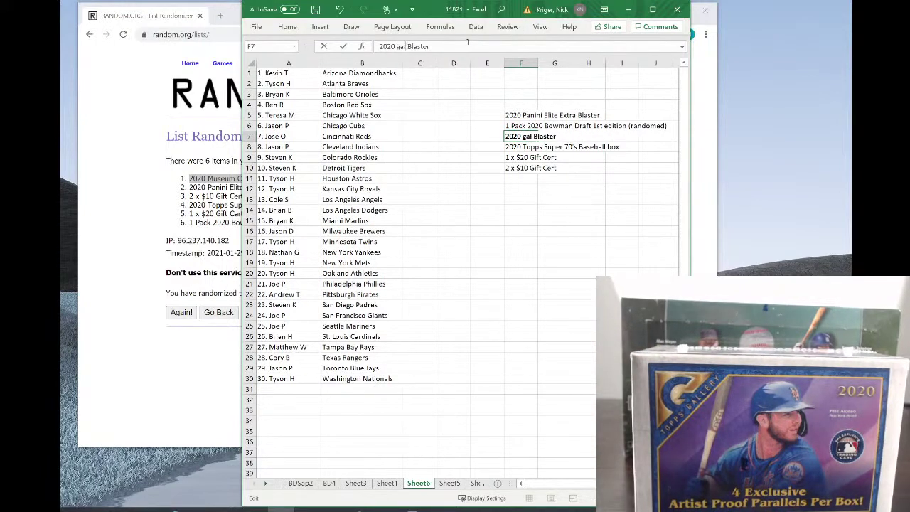
text(ery)
key(Return)
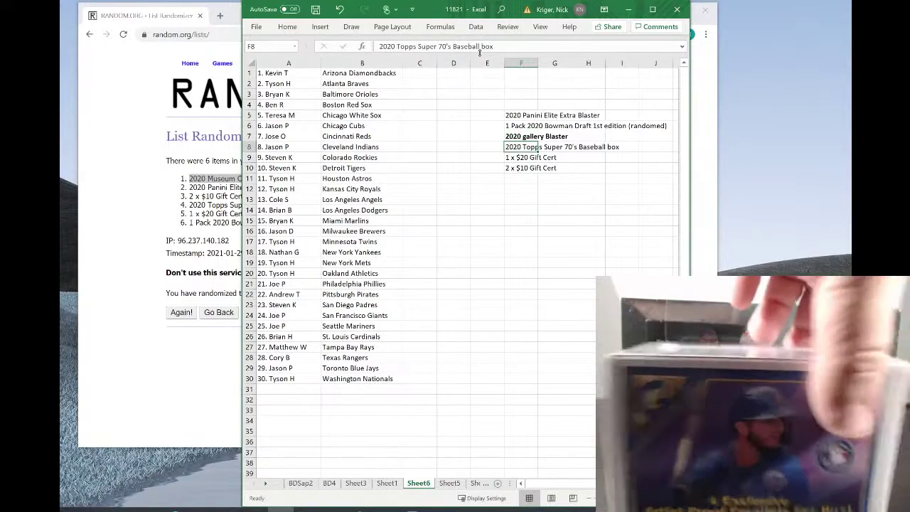